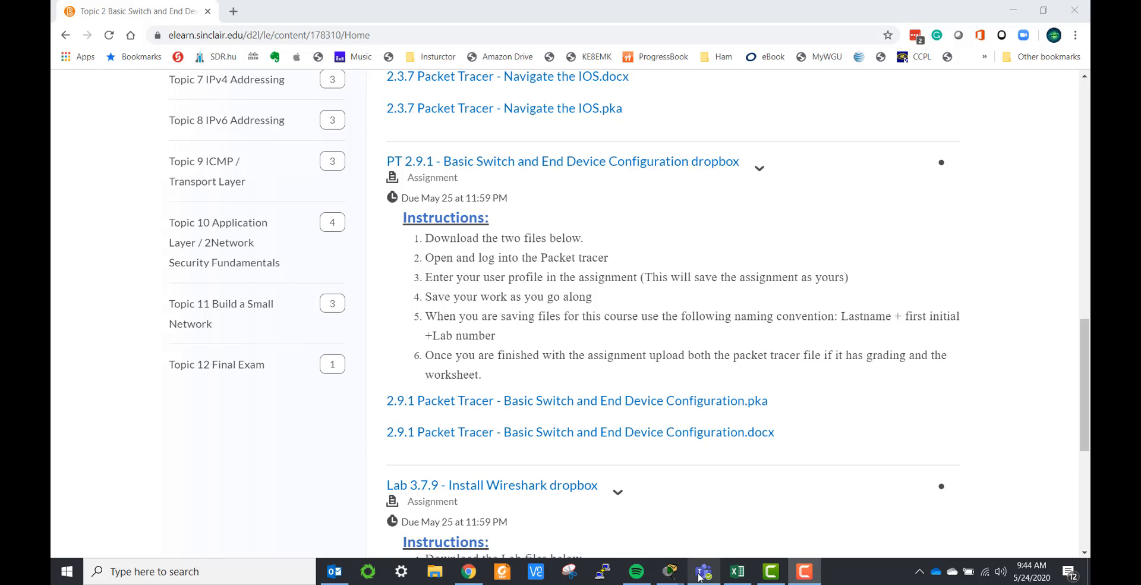
Step: In the User Profile, replace Guest with the student's name, add their school e-mail, and confirm
mouse_move(661, 576)
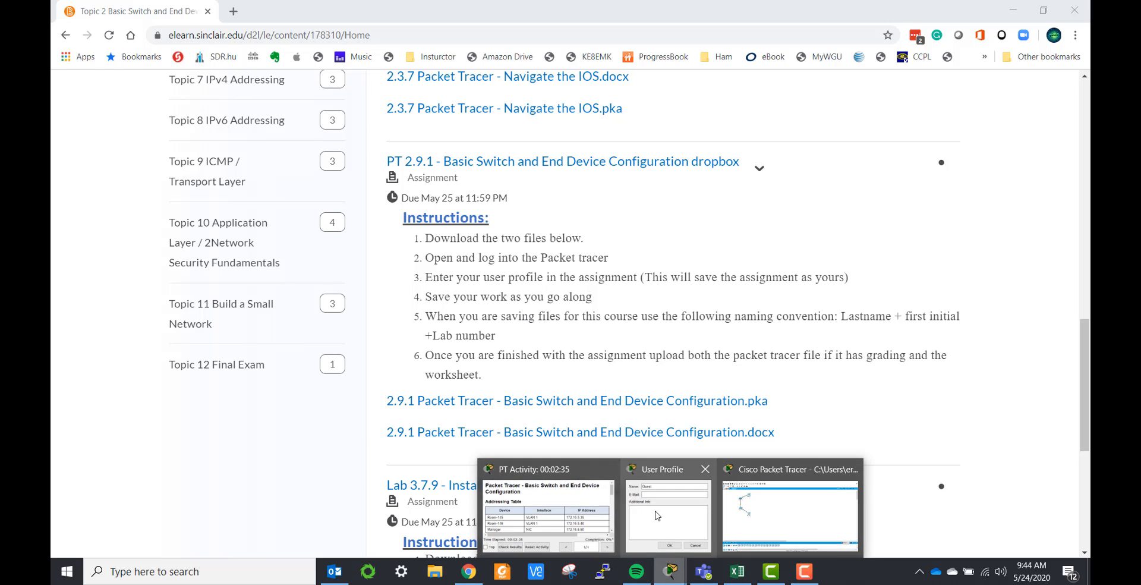
click(630, 505)
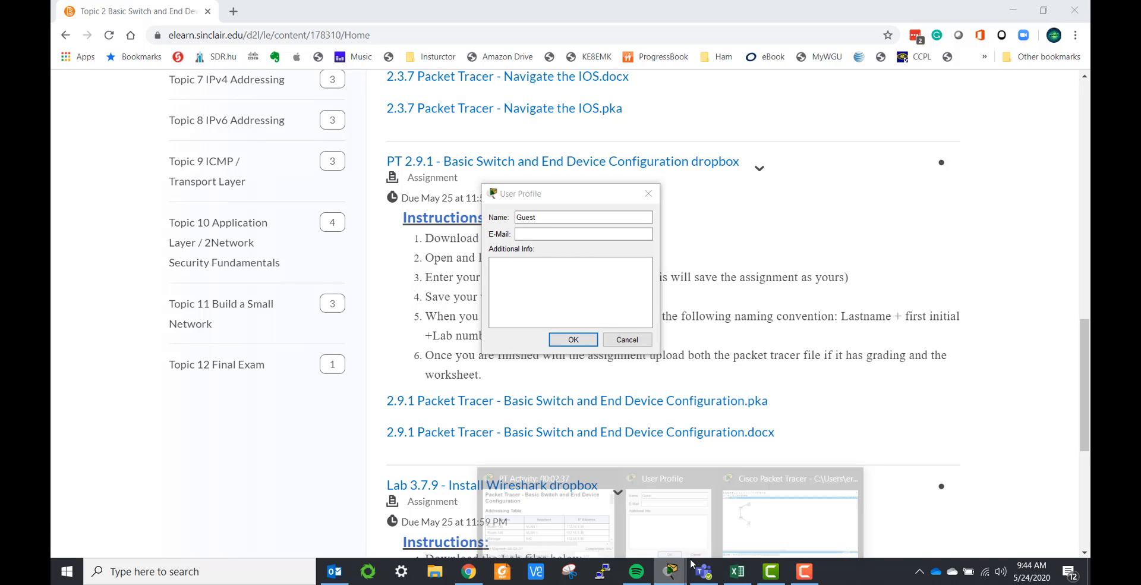
click(762, 531)
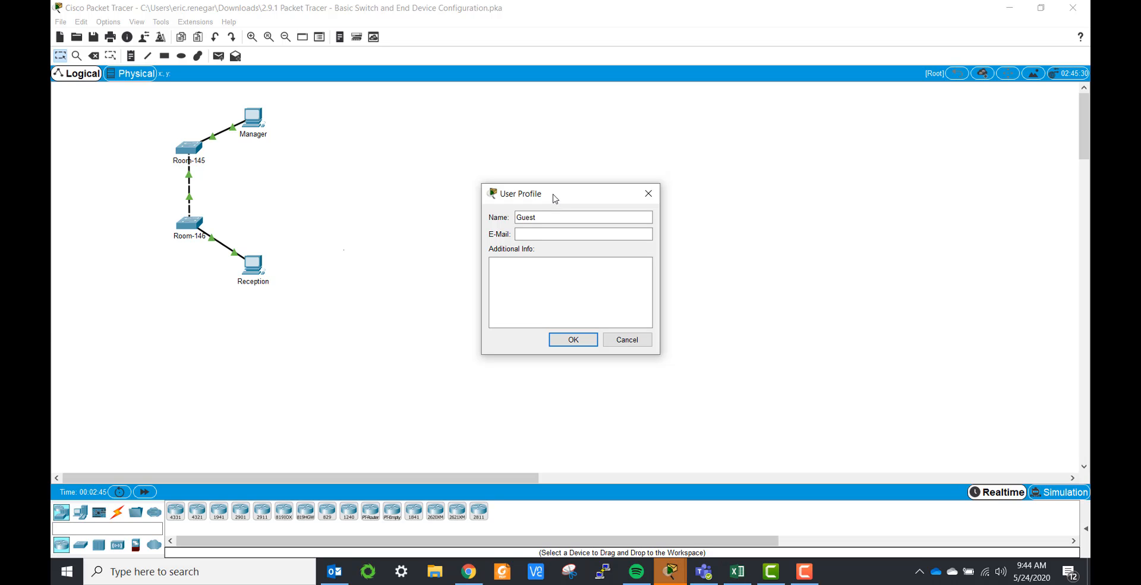
double_click(529, 216)
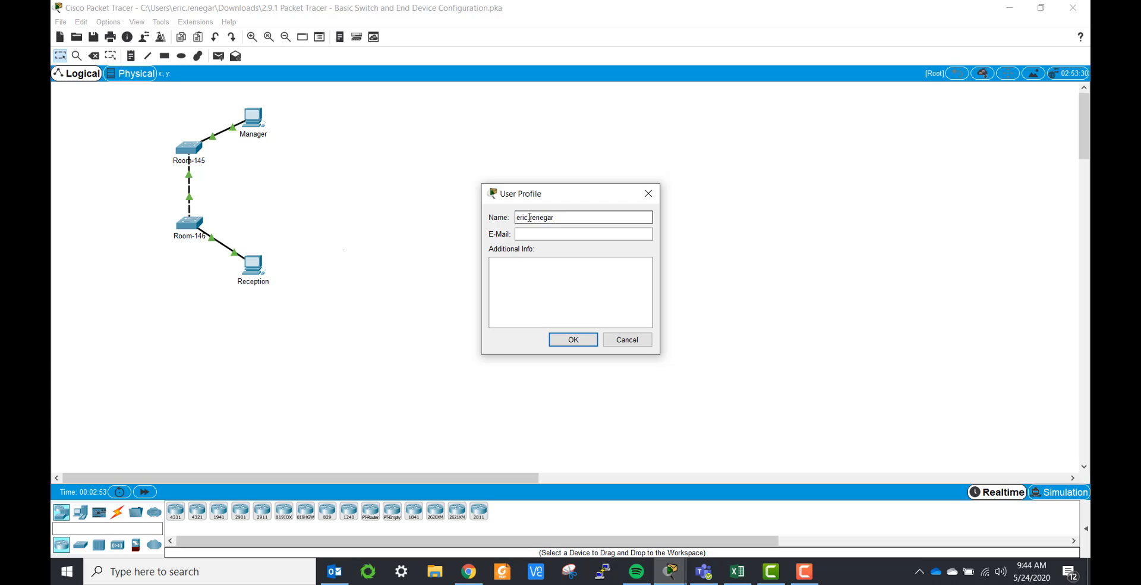
key(Tab)
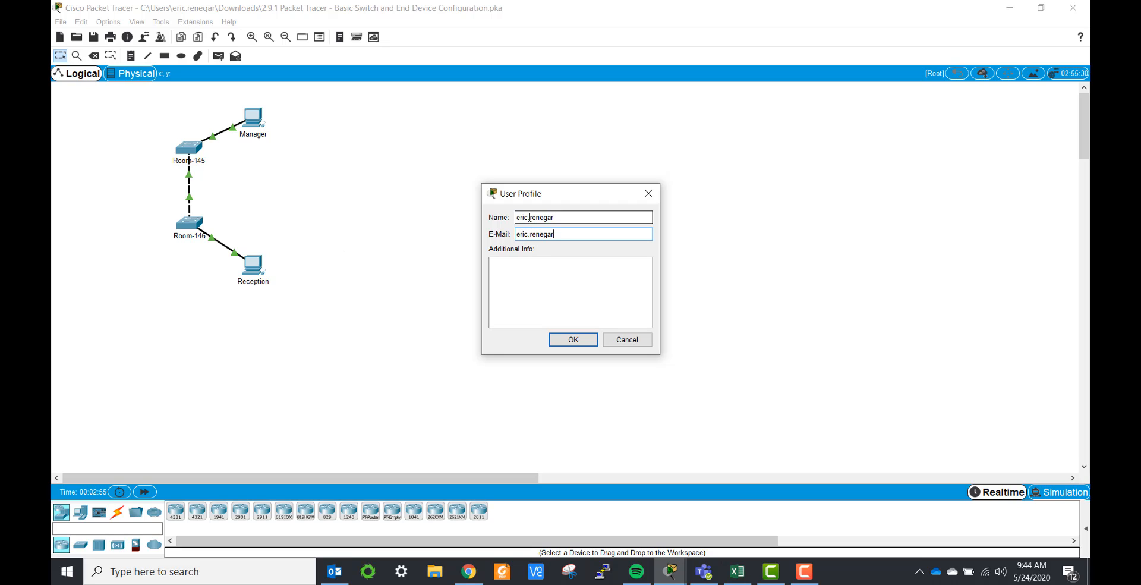
click(588, 341)
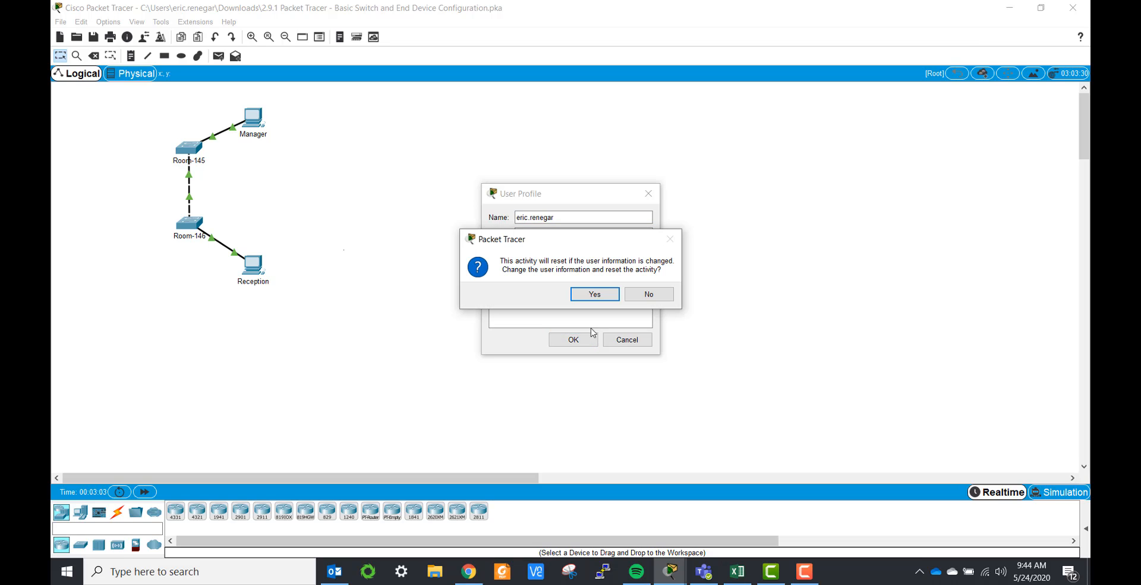
Step: Confirm the reset, then review the 0% results' Assessment Items and Overall Feedback tabs
click(596, 294)
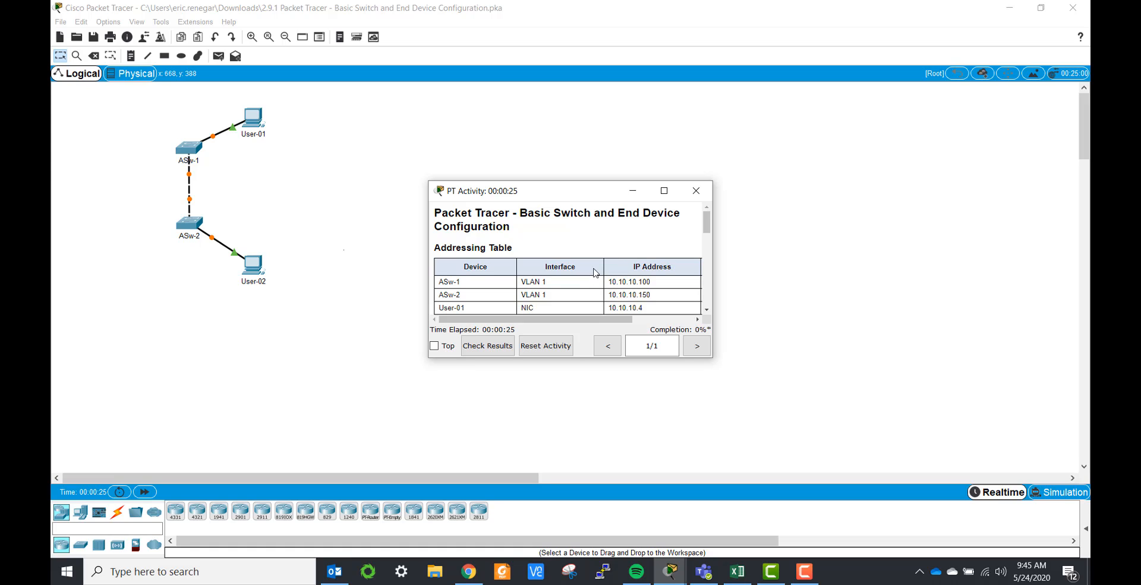
click(488, 345)
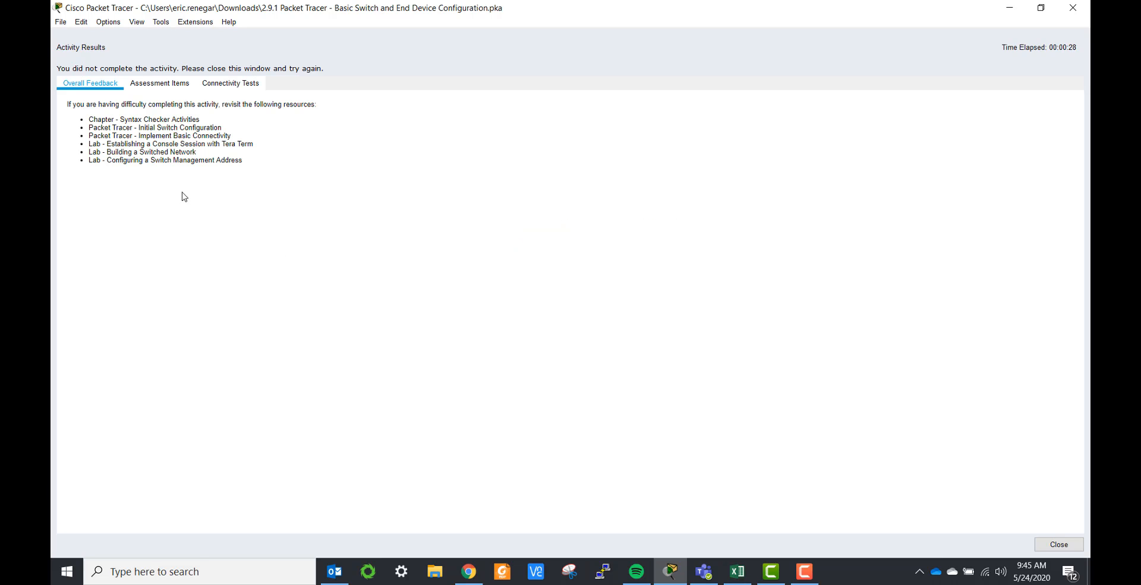
click(157, 83)
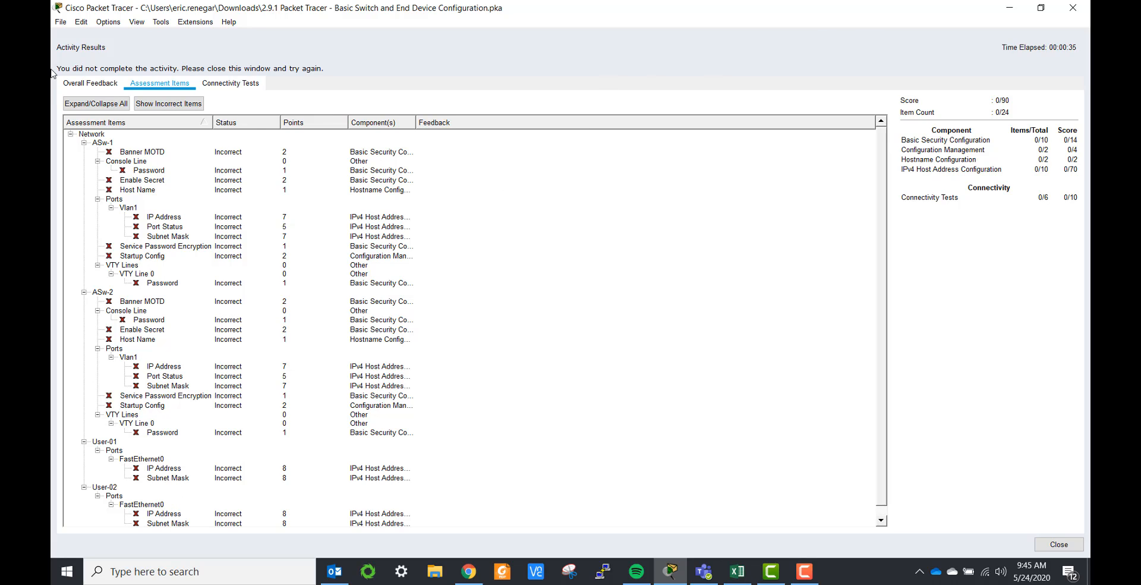
click(86, 85)
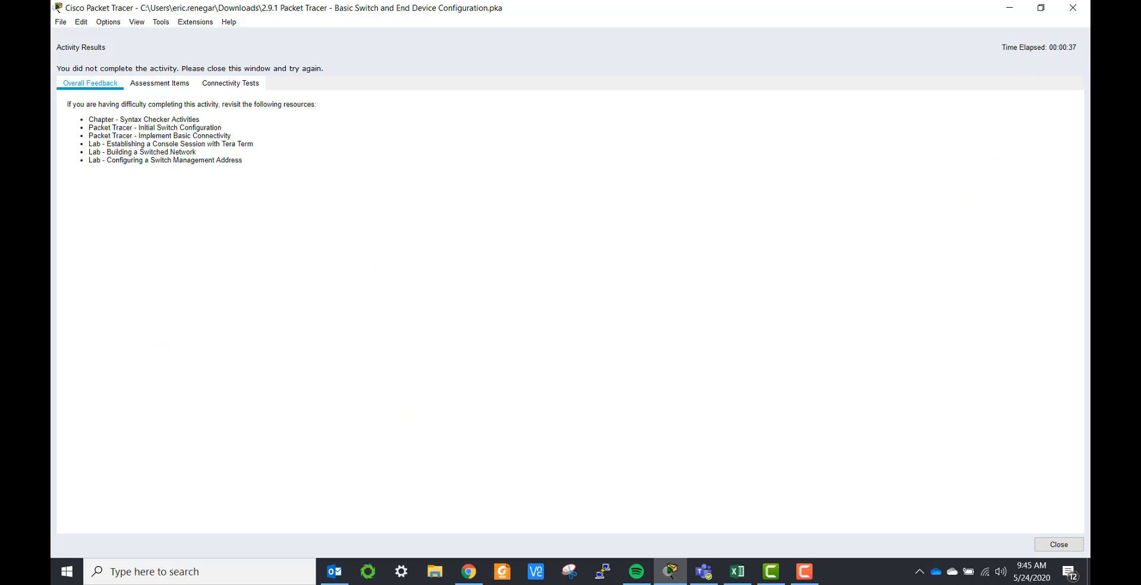
click(1072, 8)
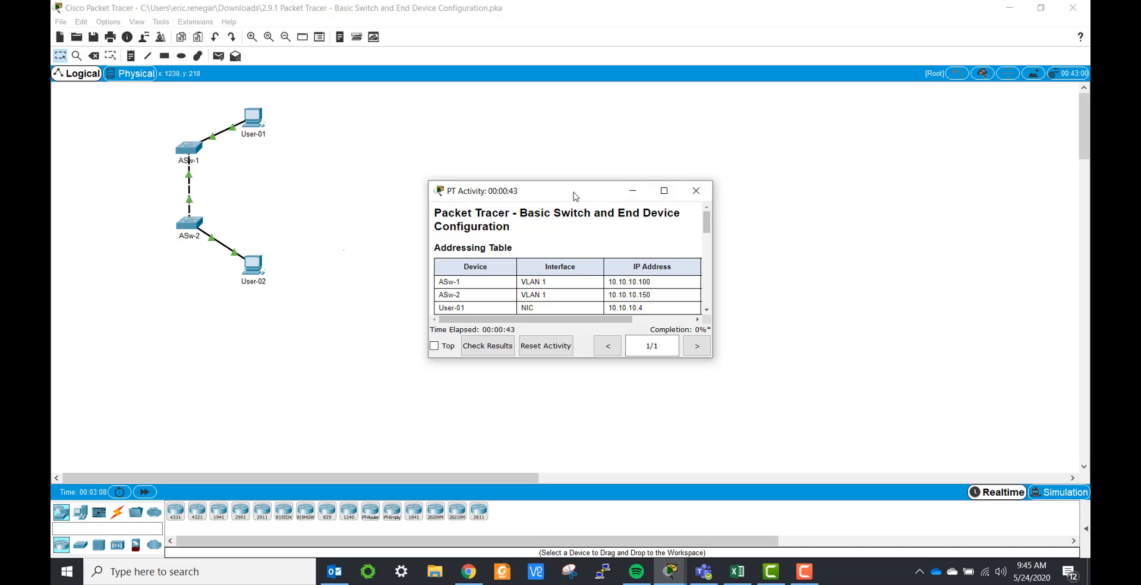
Step: Snap the activity instructions to the right half and Packet Tracer to the left half
drag(575, 196, 1138, 175)
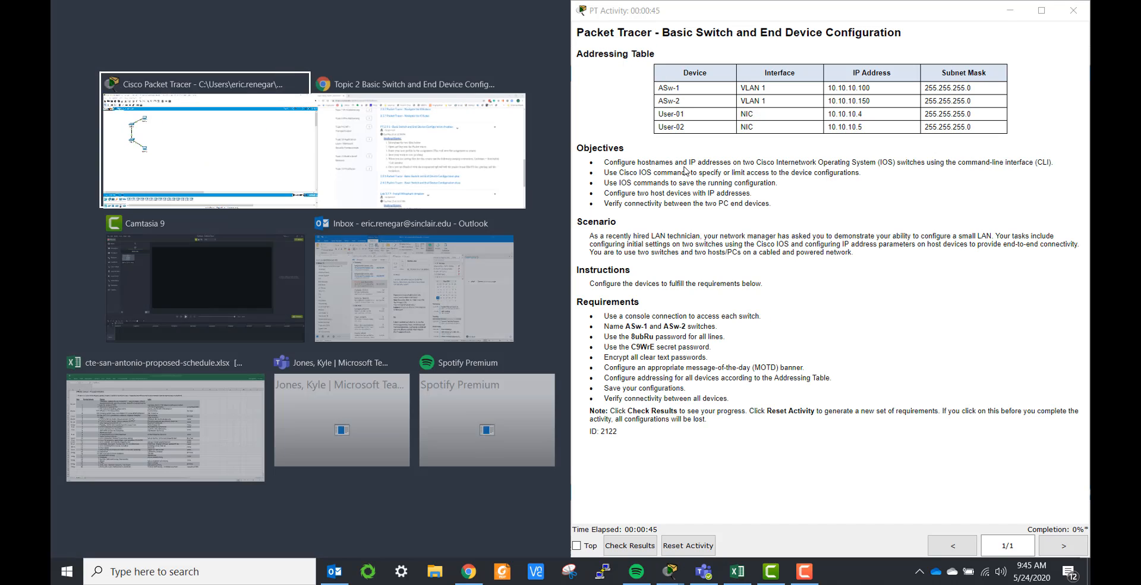
click(281, 157)
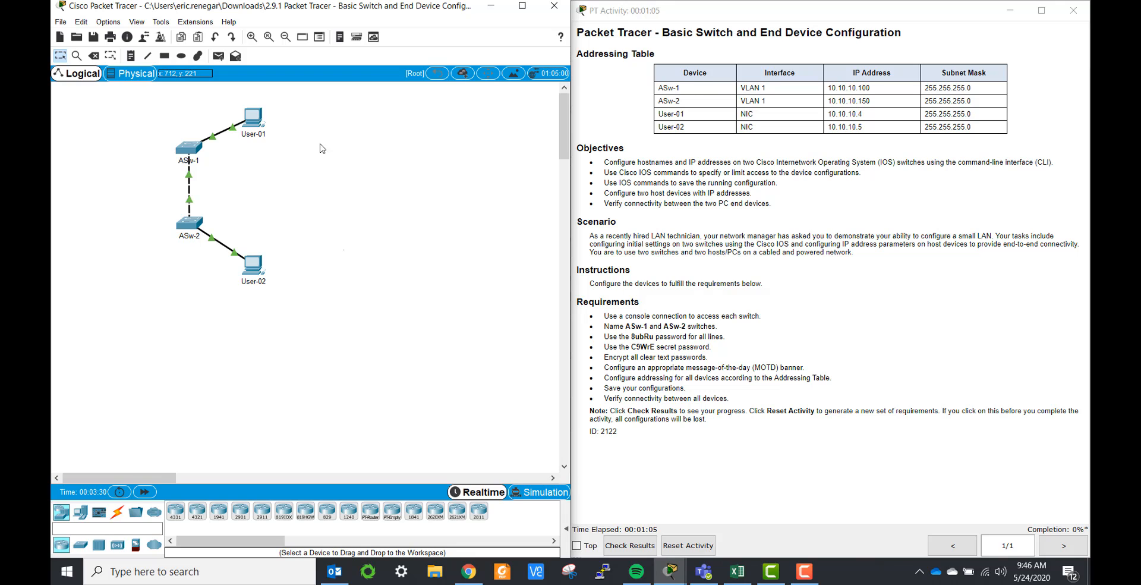
Step: Dismiss the locked warnings for ASw-1 and the ISR4331 router, then show the Connections cable types
click(186, 153)
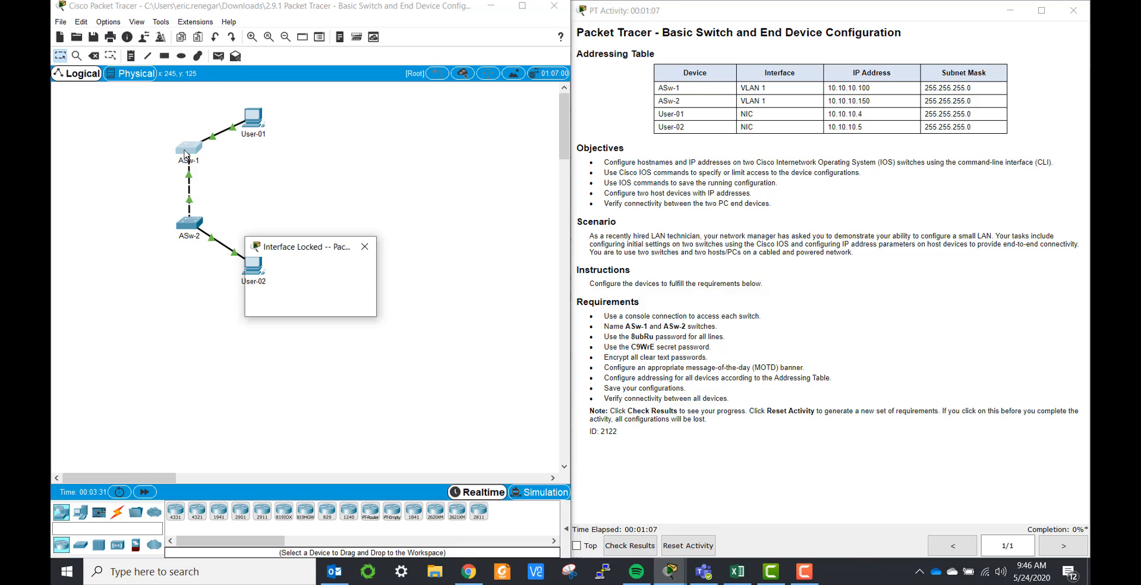
click(343, 302)
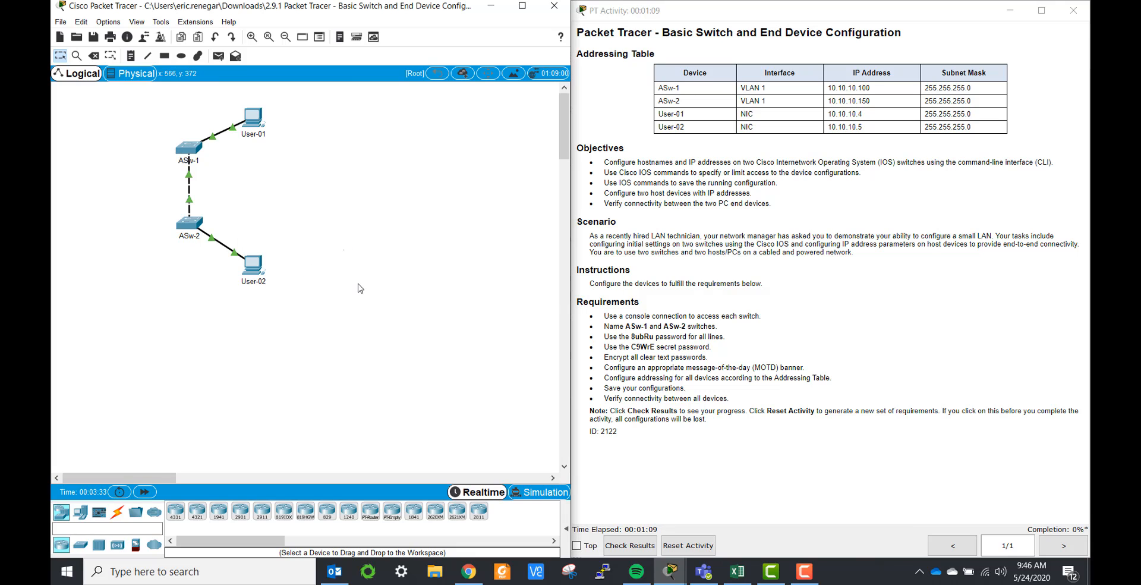
click(176, 509)
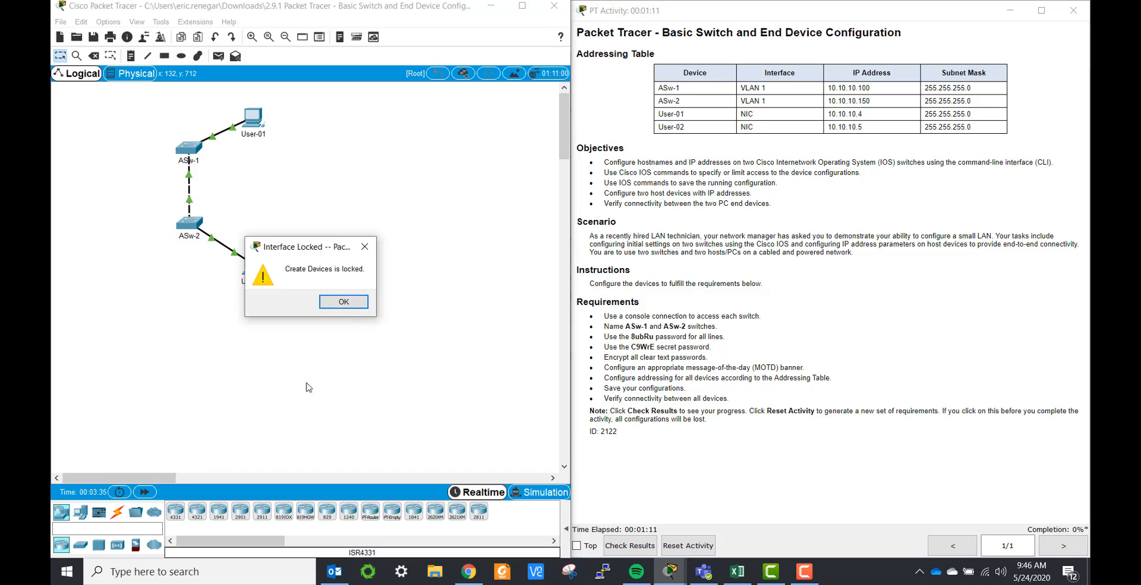
click(340, 304)
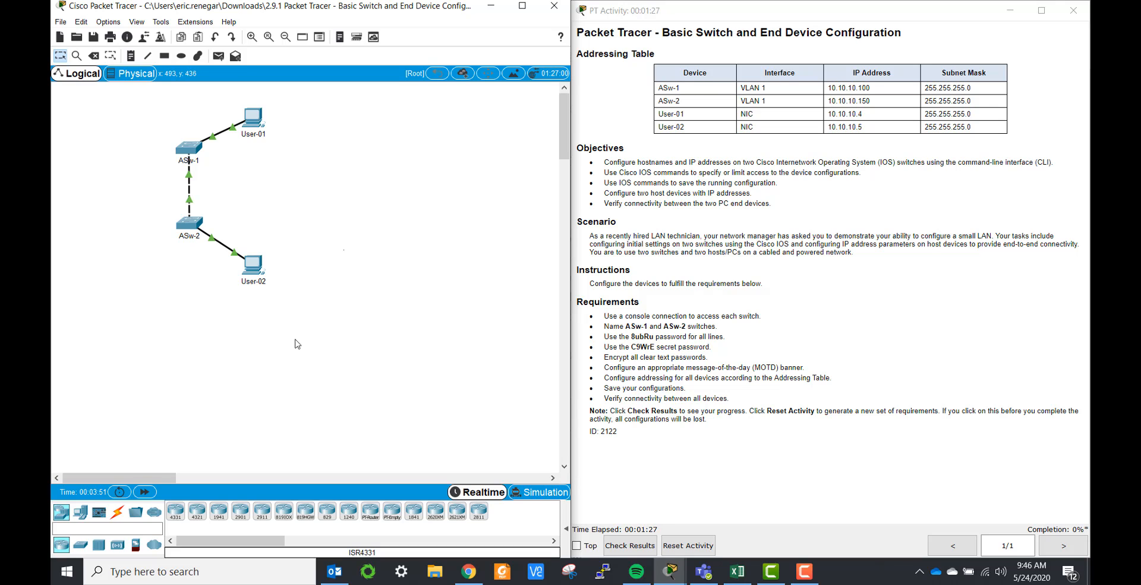
click(116, 513)
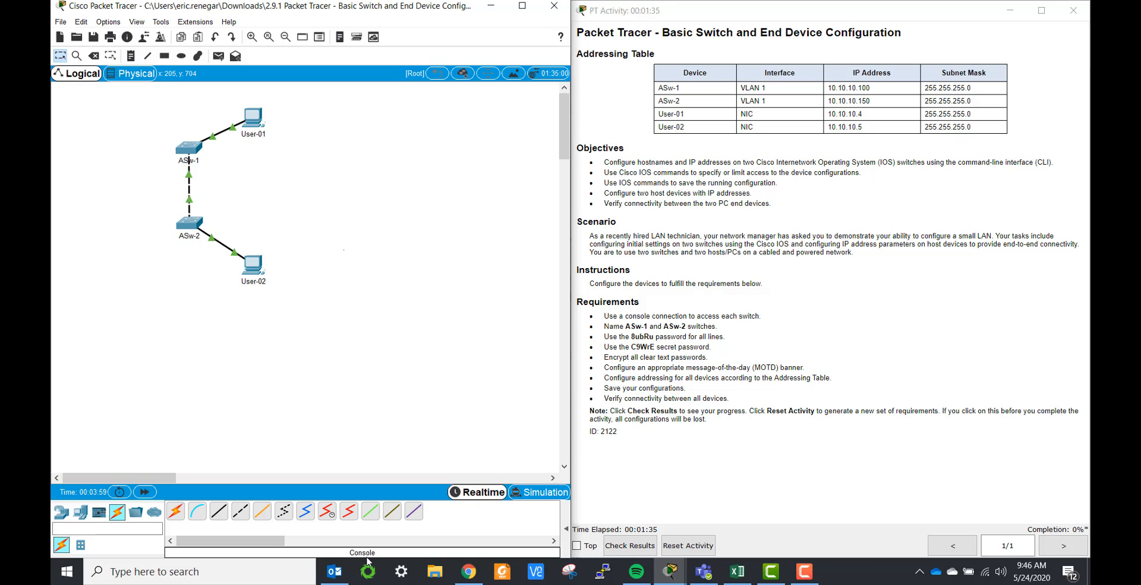
Step: Connect a console cable from User-01's RS 232 port to ASw-1's Console port
click(199, 518)
click(254, 119)
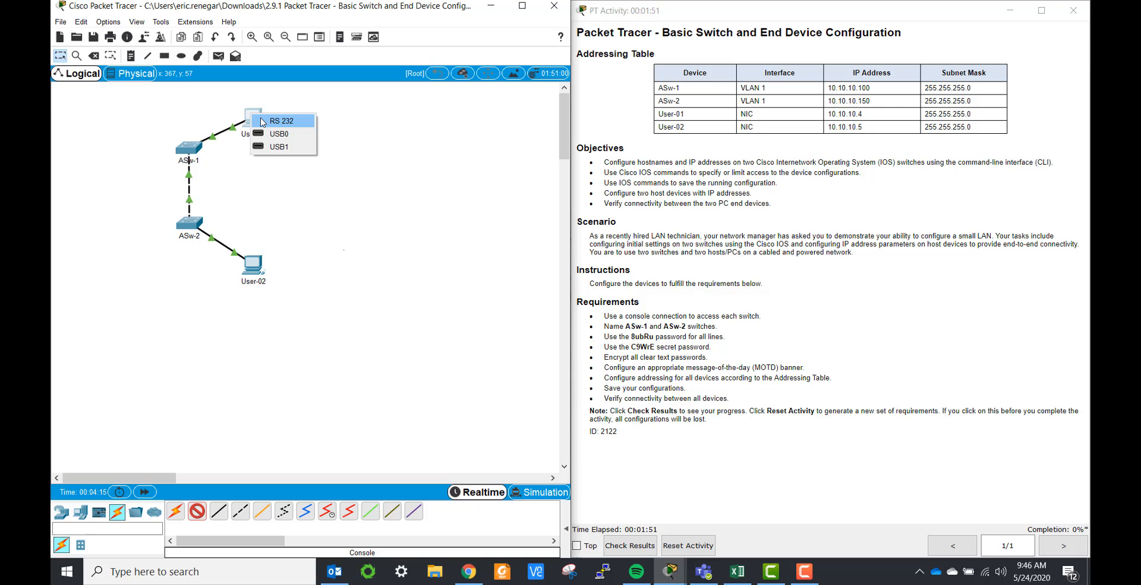
click(262, 121)
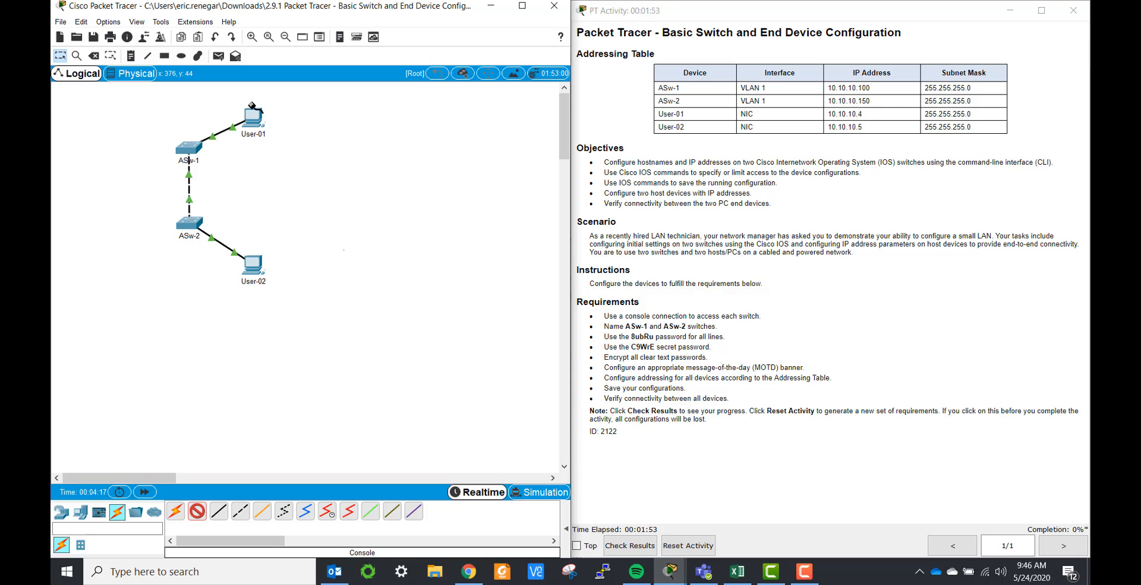
click(191, 152)
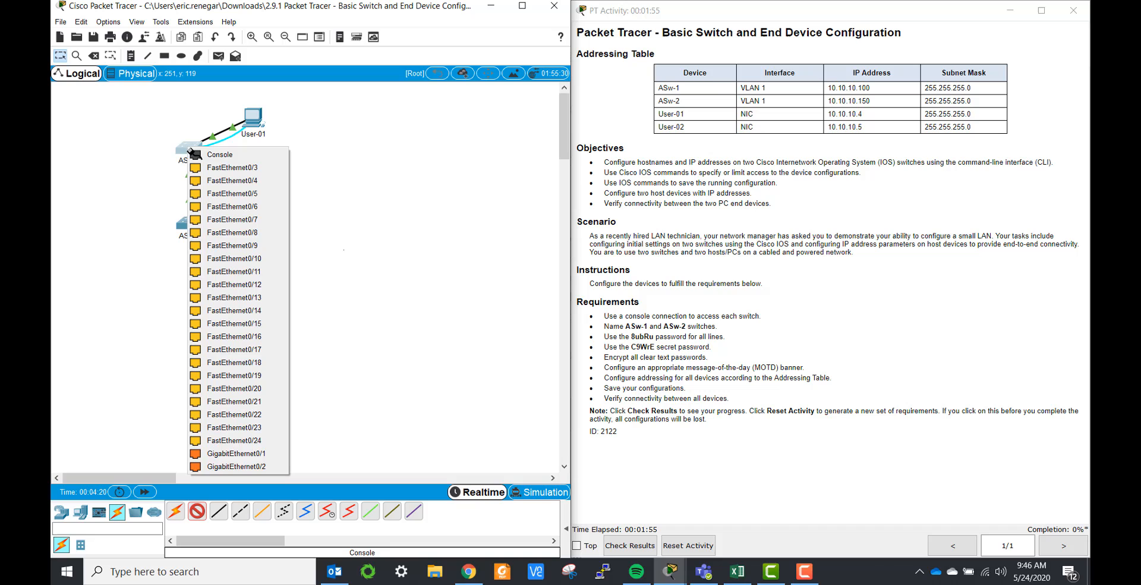
click(263, 158)
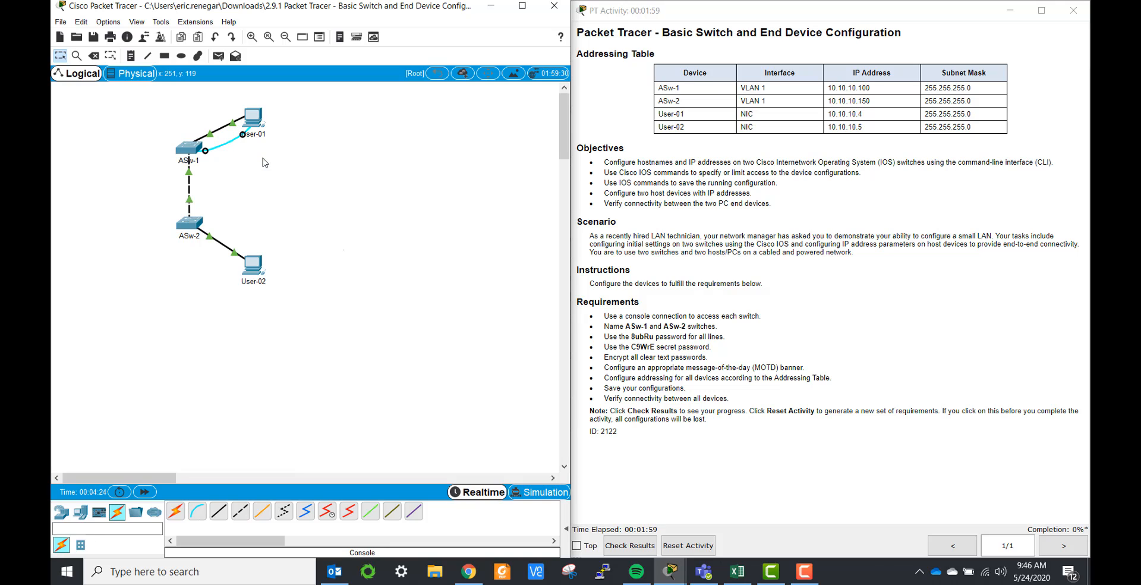
Step: Open User-01's Terminal with default settings, maximize it, and wake the Switch> prompt
click(256, 122)
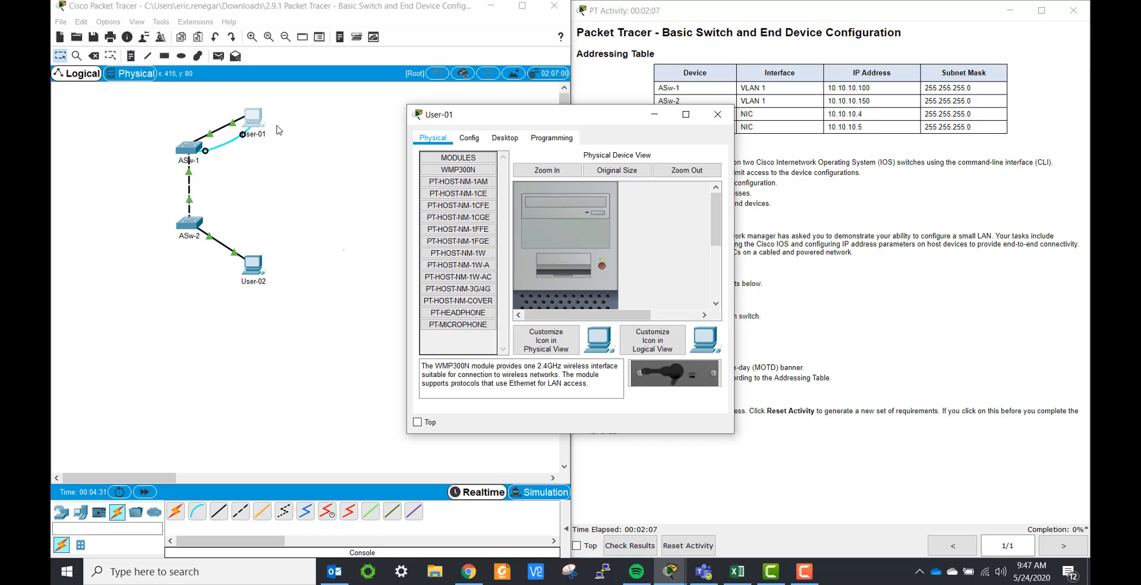
click(496, 139)
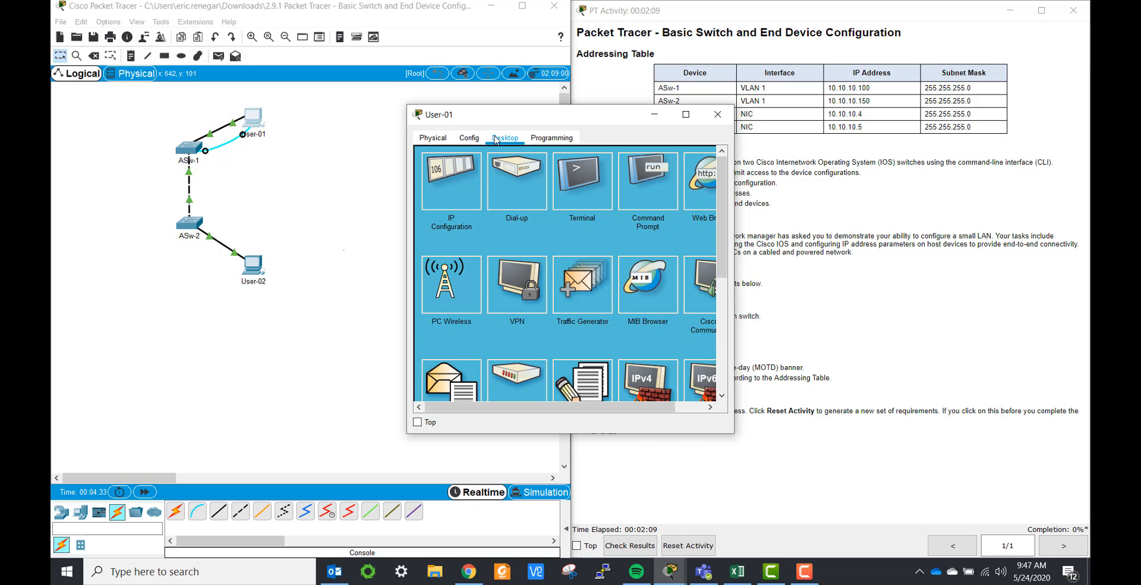
click(595, 194)
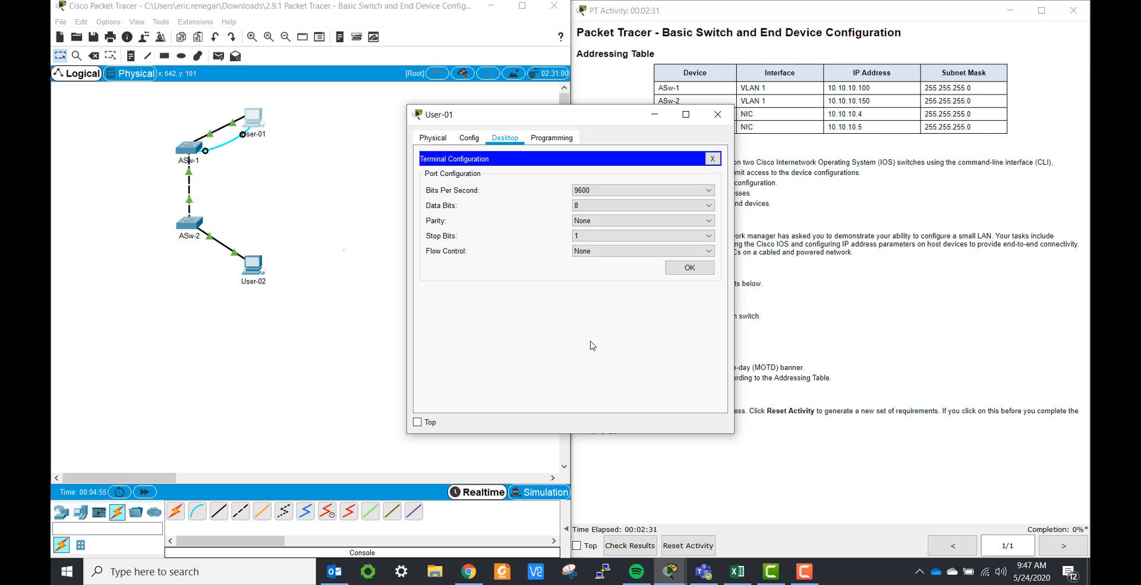
click(689, 267)
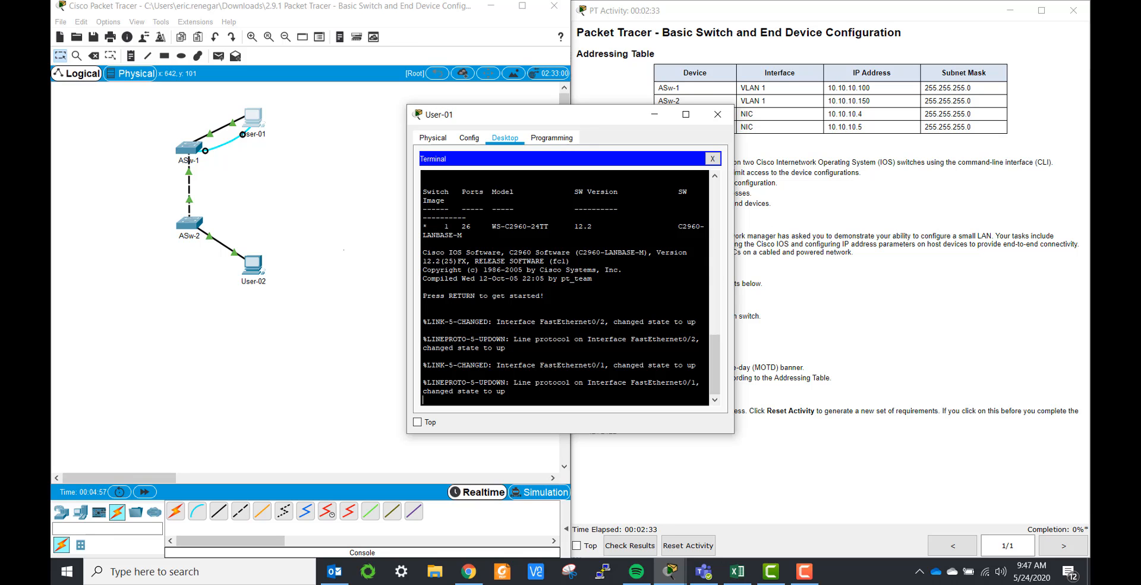
click(685, 114)
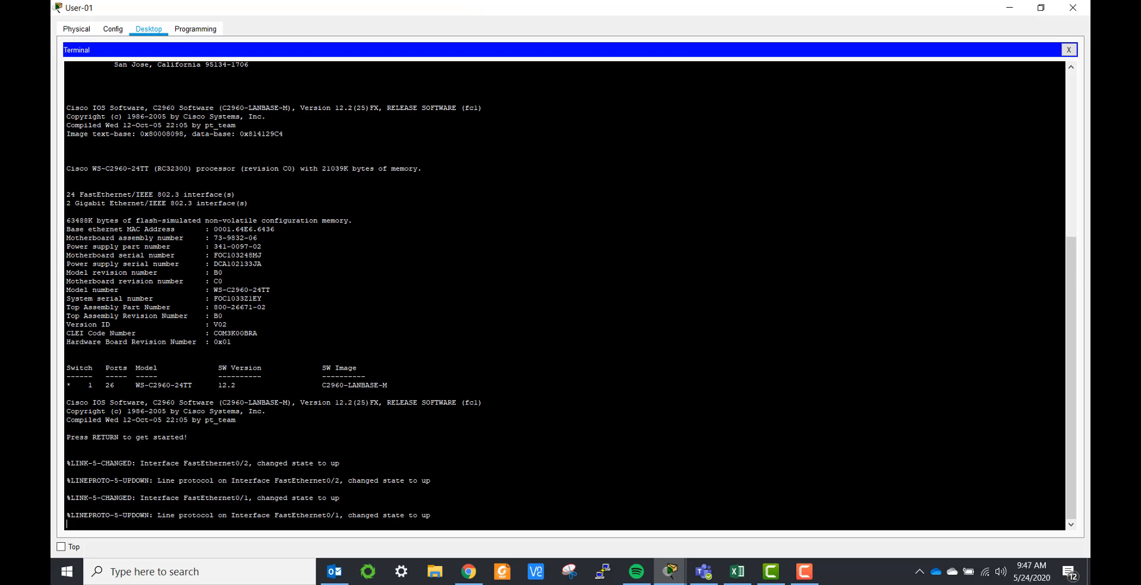
key(Return)
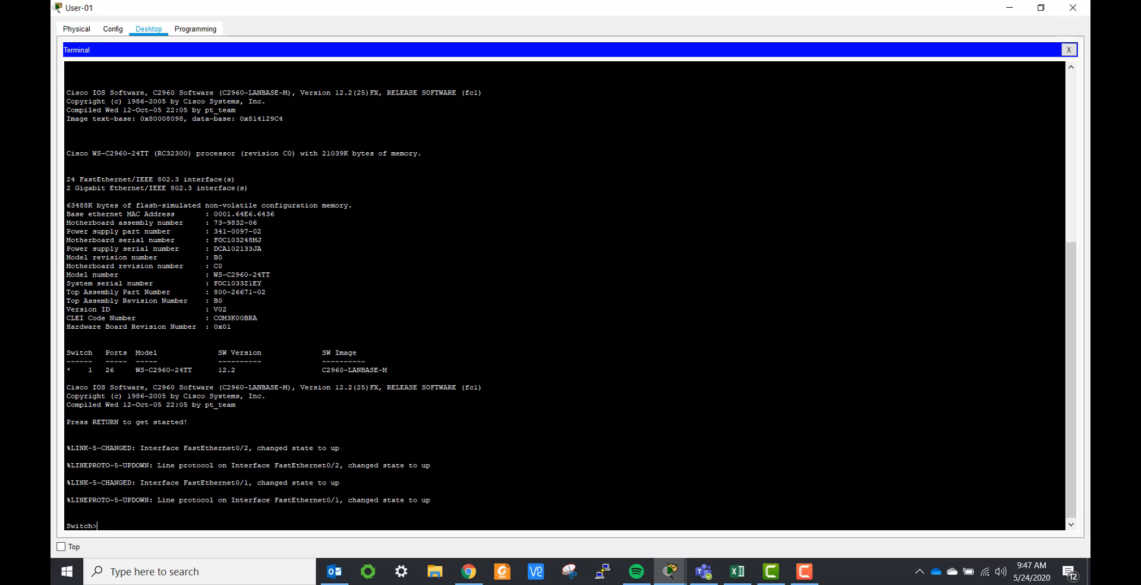
Step: Enter privileged mode with en, then global configuration mode with conf t
text(en)
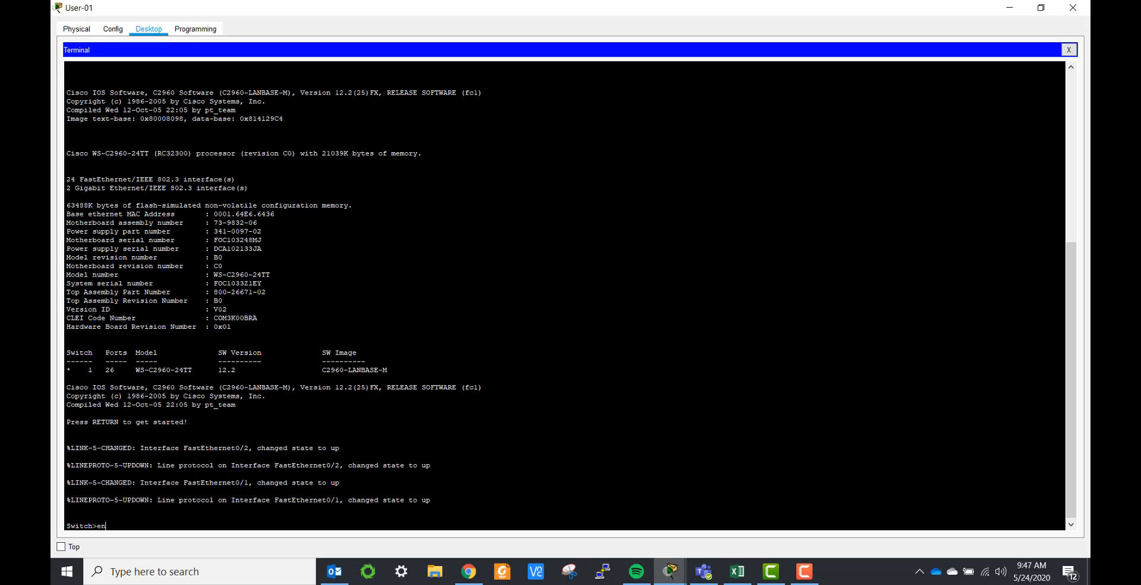
key(Return)
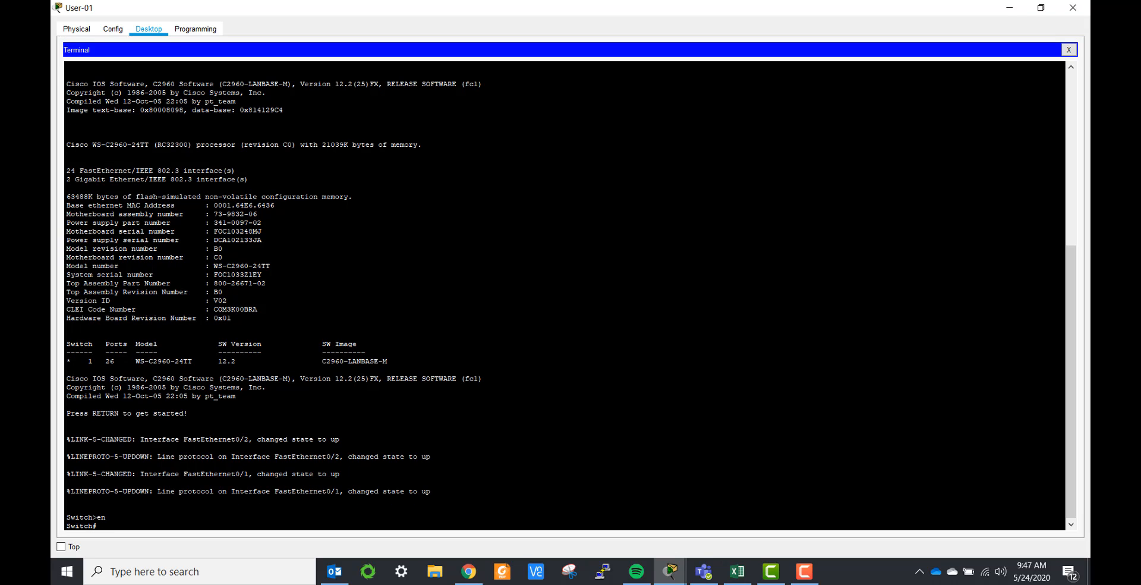
text(conf t)
key(Return)
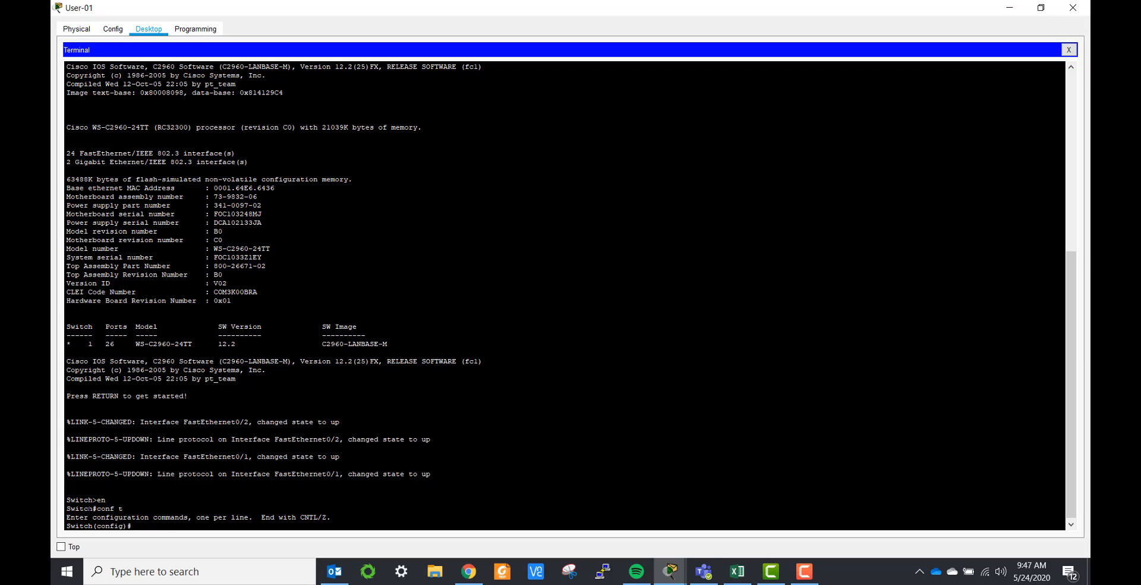
Step: Set the hostname to S1, then recall and correct it to hostname ASw-1
drag(66, 508, 93, 508)
click(145, 530)
text(hostname S1)
key(Return)
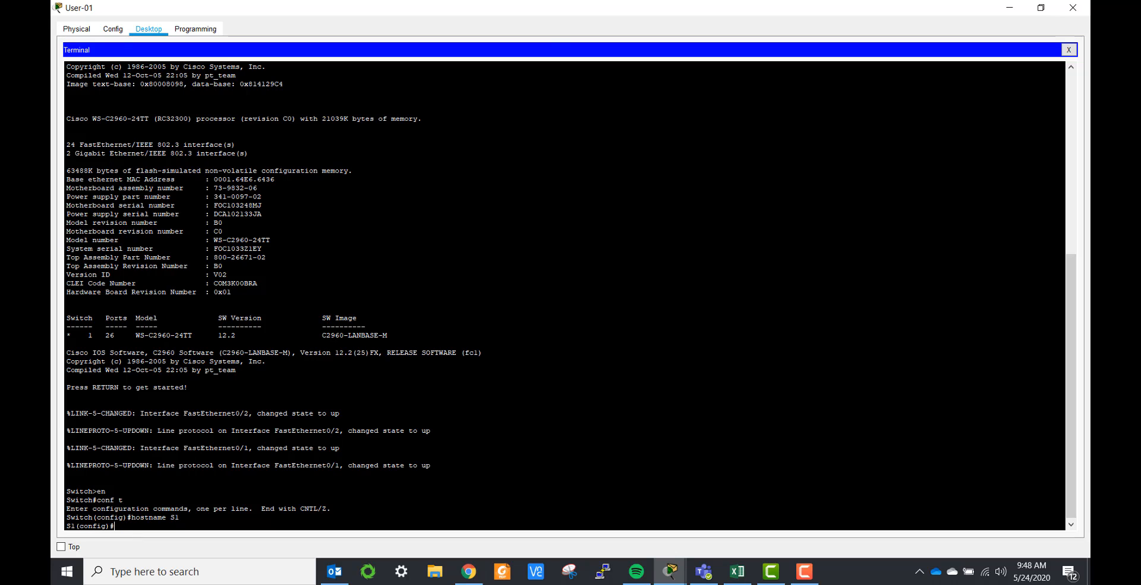
drag(575, 9, 423, 75)
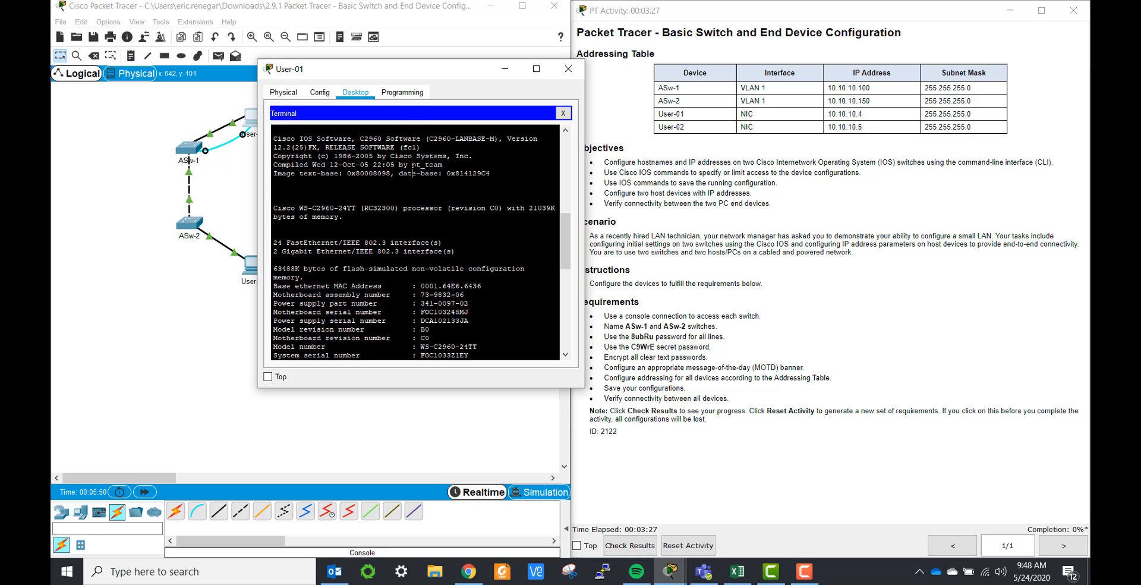
key(Up)
key(BackSpace)
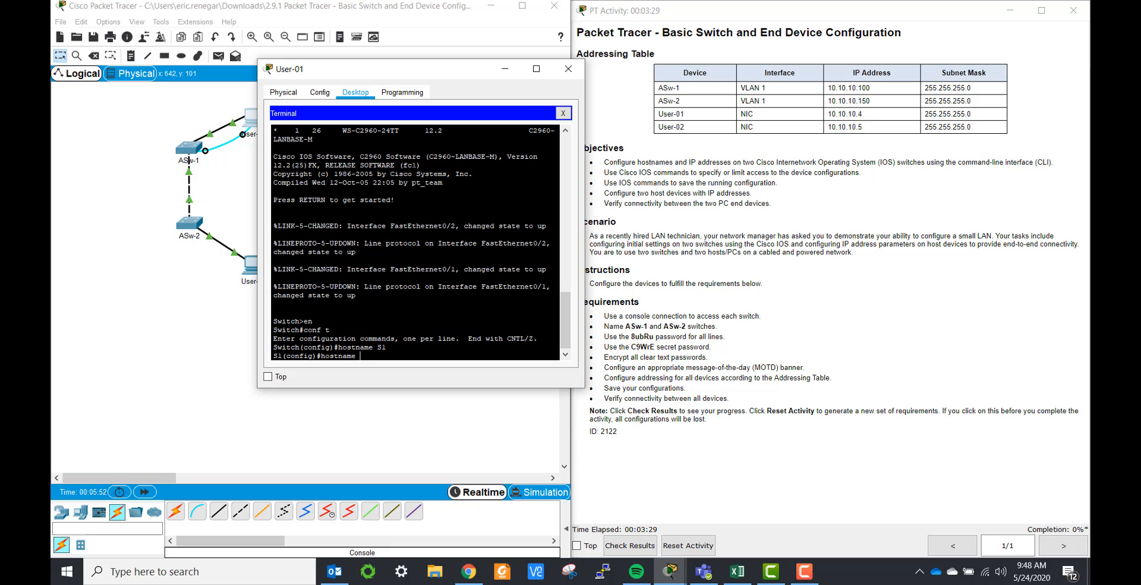
text(ASw-1)
key(Return)
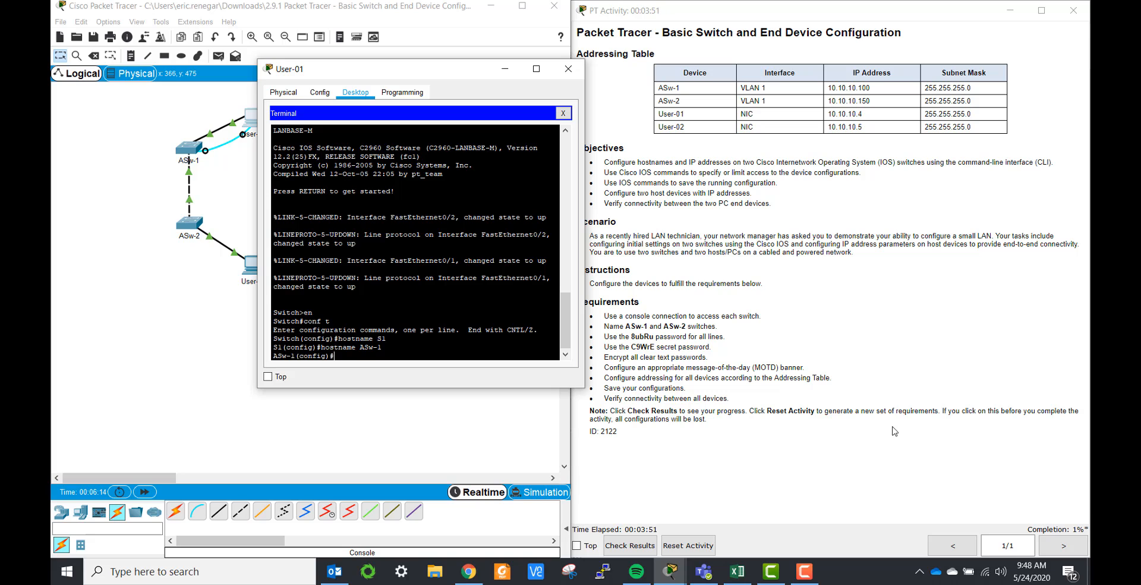
Step: Review the maximized results' Assessment Items, showing 1/90 with only ASw-1's host name correct
click(636, 547)
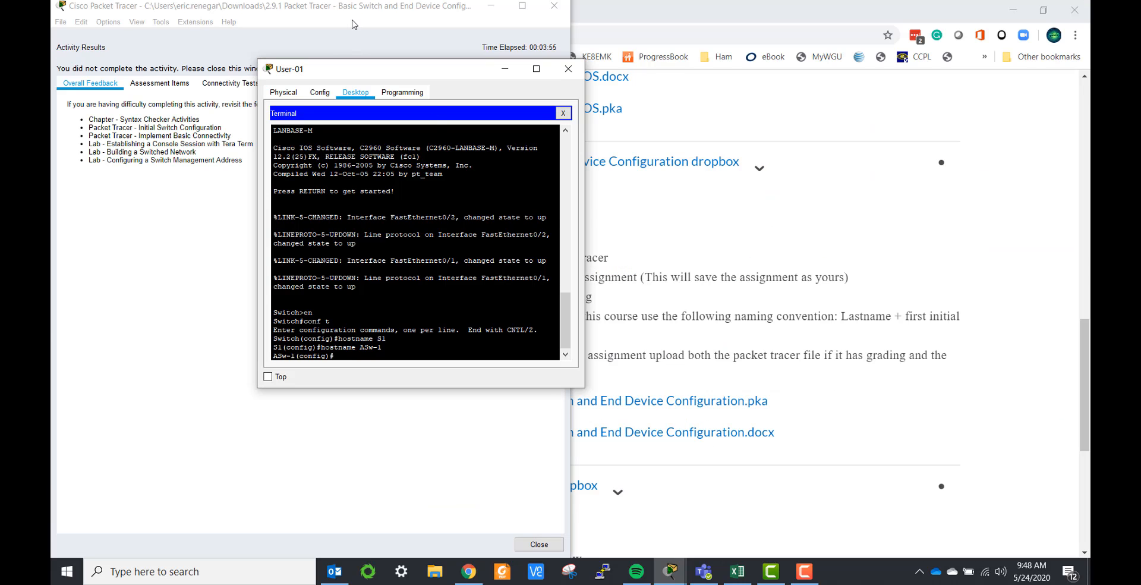
click(521, 7)
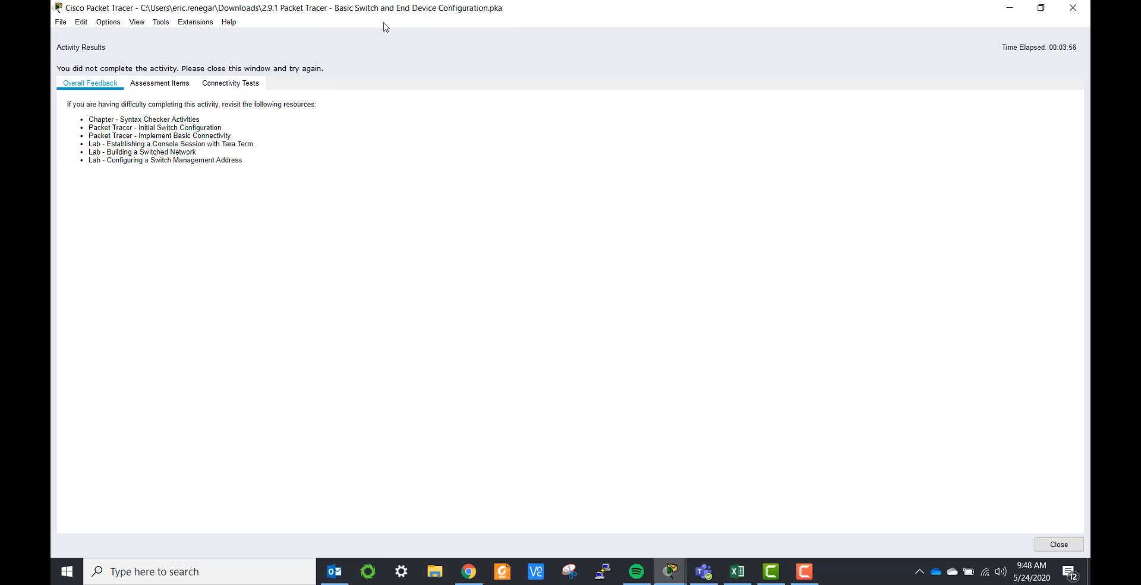
click(149, 88)
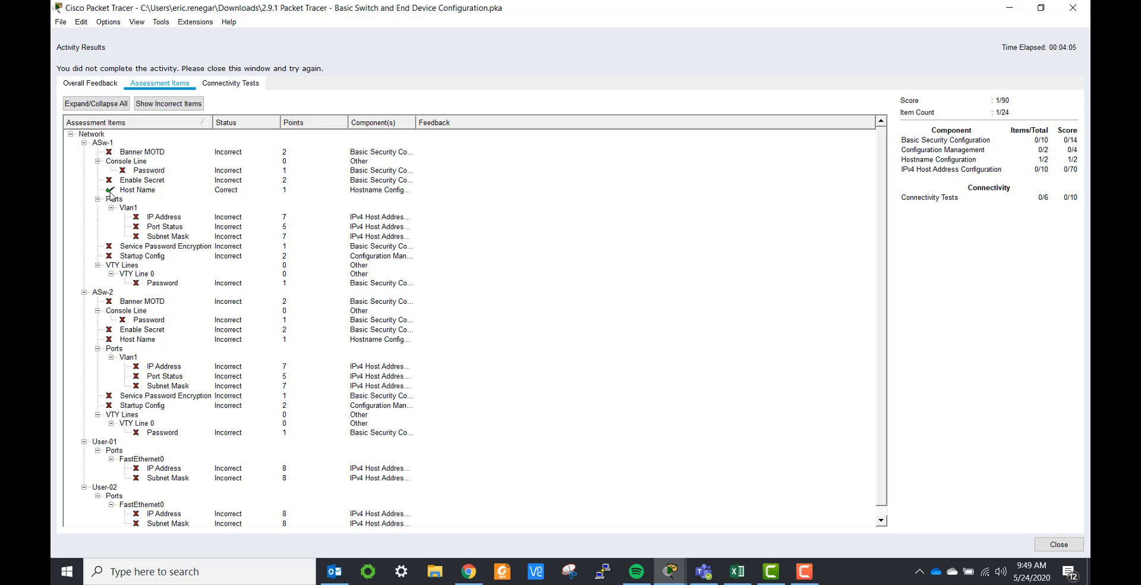
click(1050, 543)
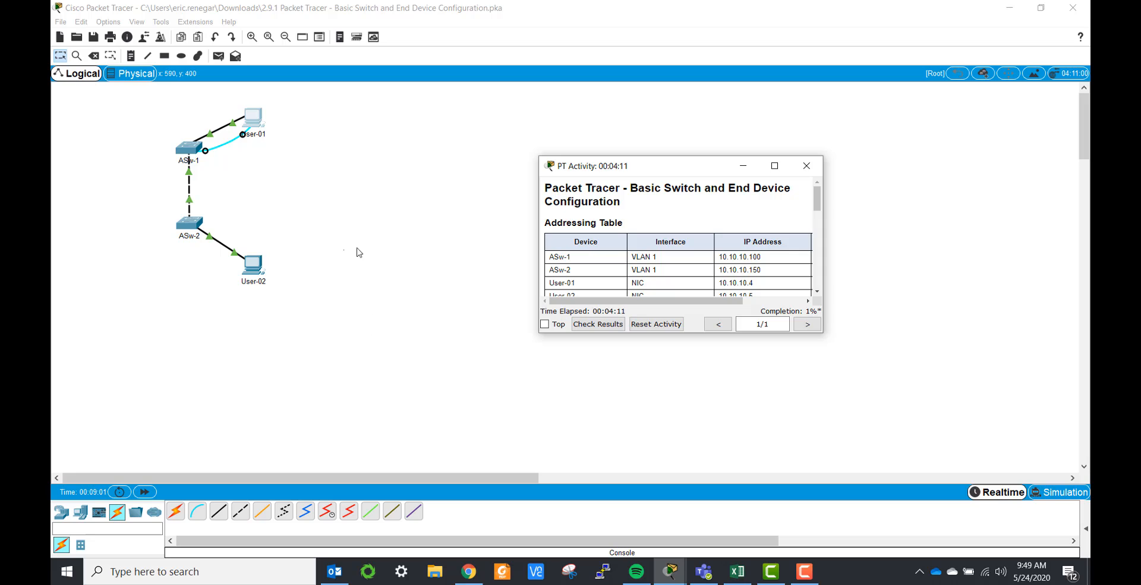
Step: Save the activity to Downloads as a .pka with the student's last name and underscore prefixed
click(59, 36)
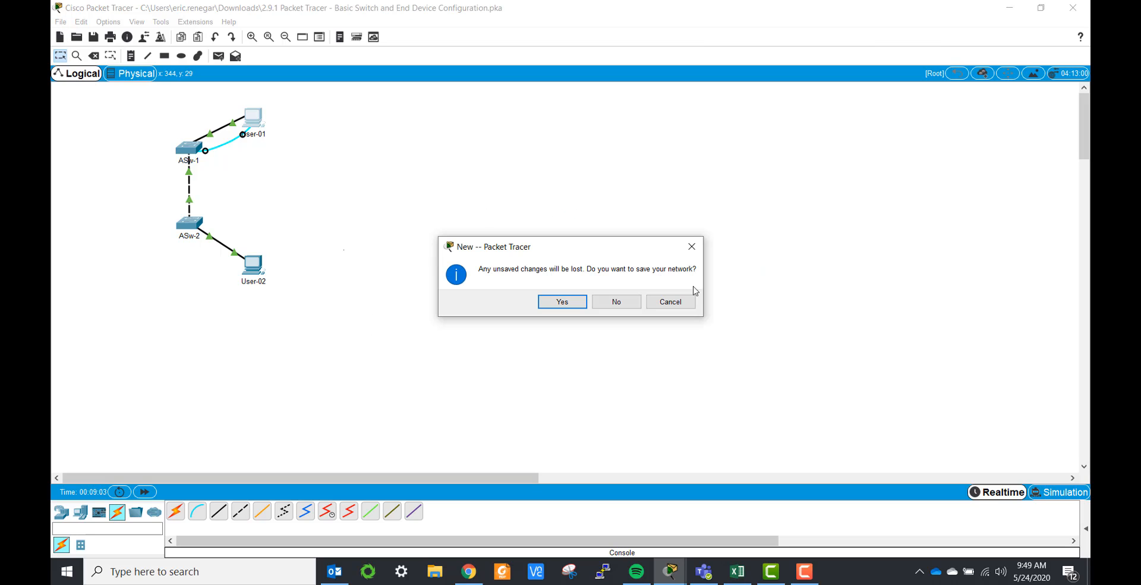
click(674, 303)
click(61, 21)
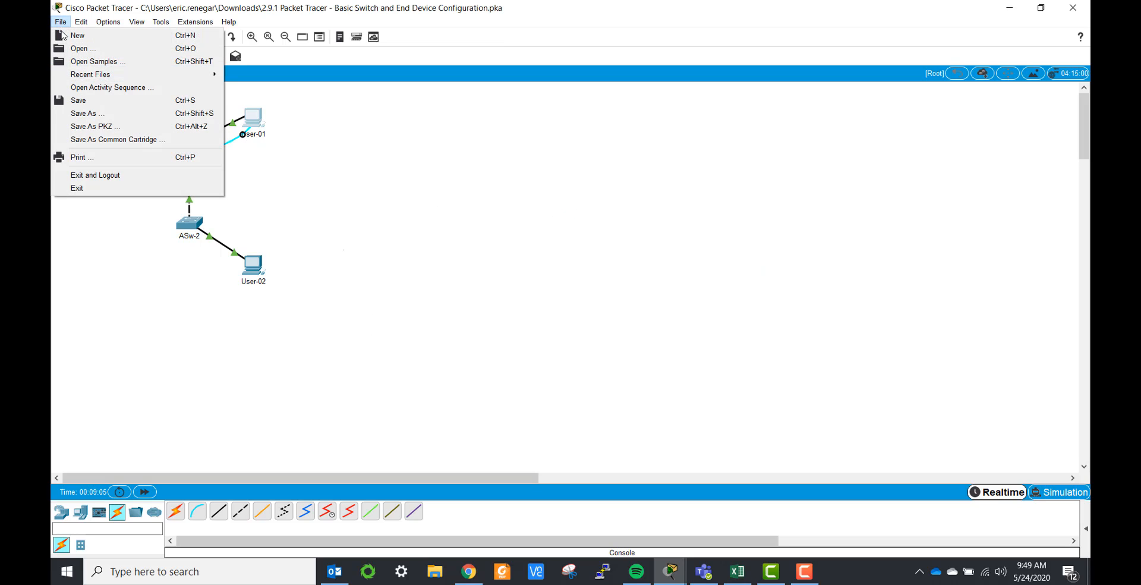
click(82, 113)
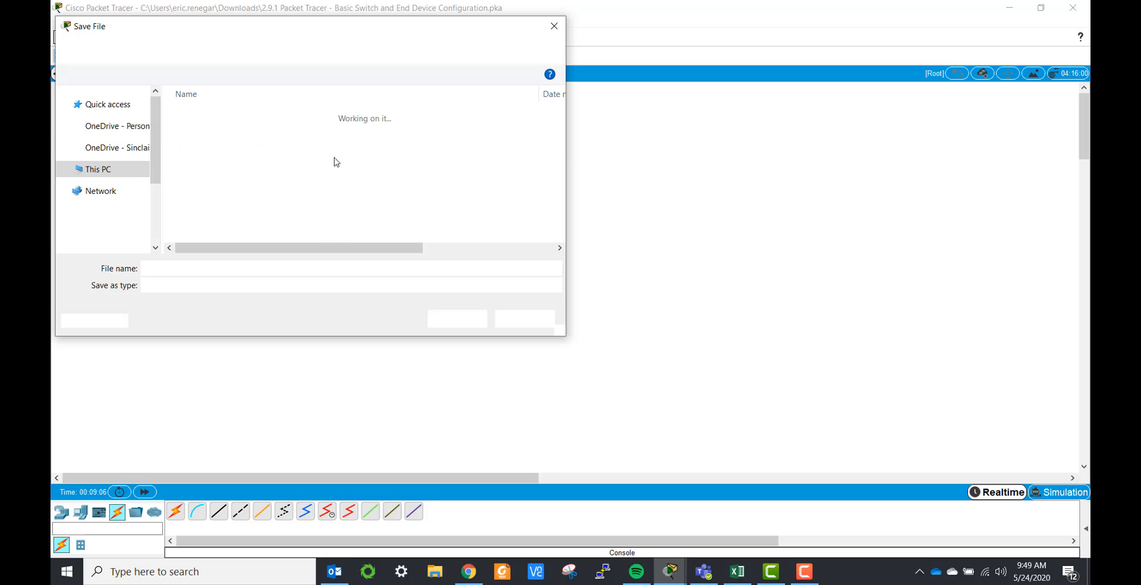
key(Home)
text(Renegar)
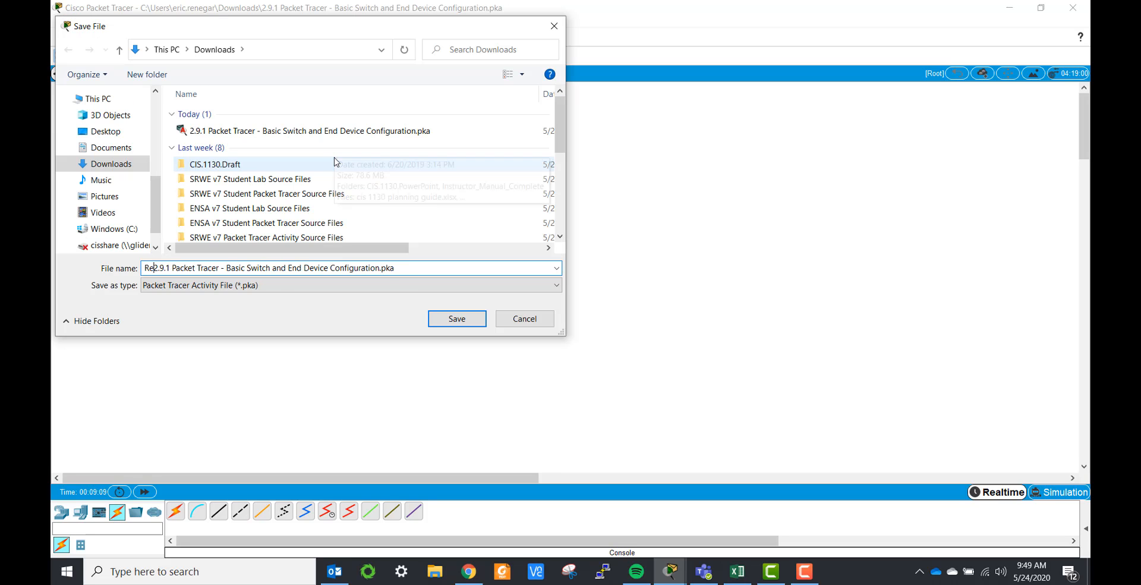
text(_)
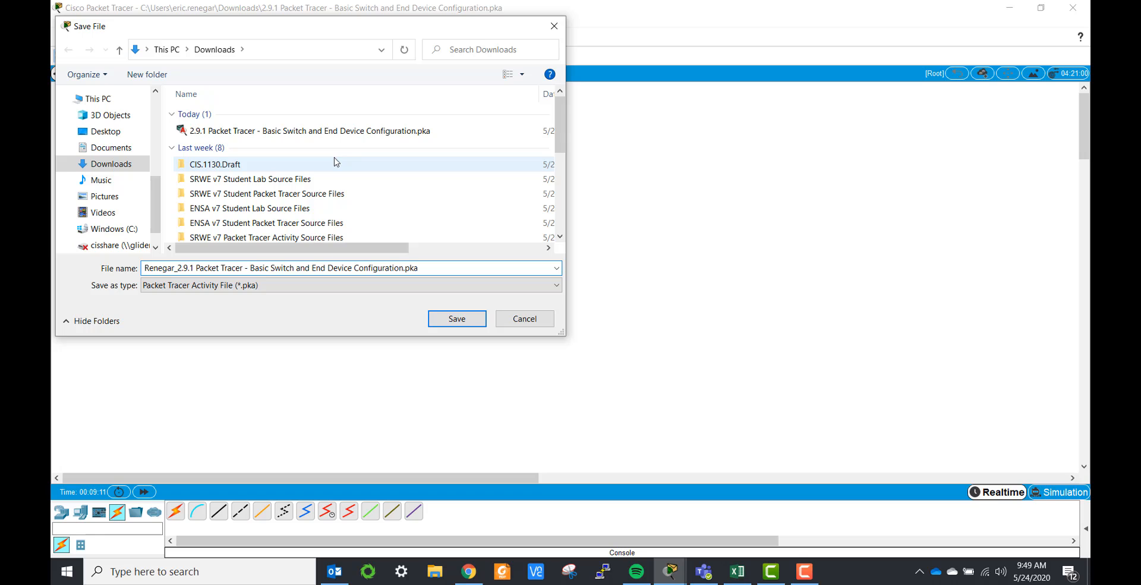
click(468, 321)
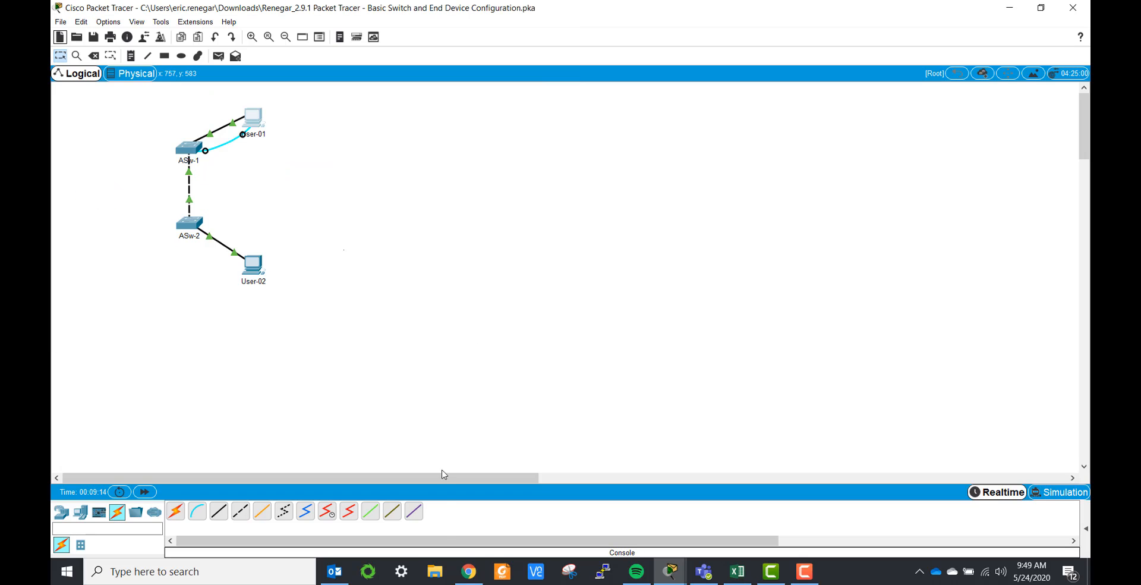
Step: In Chrome, open the PT 2.9.1 dropbox and scroll to its empty Submissions area
click(469, 571)
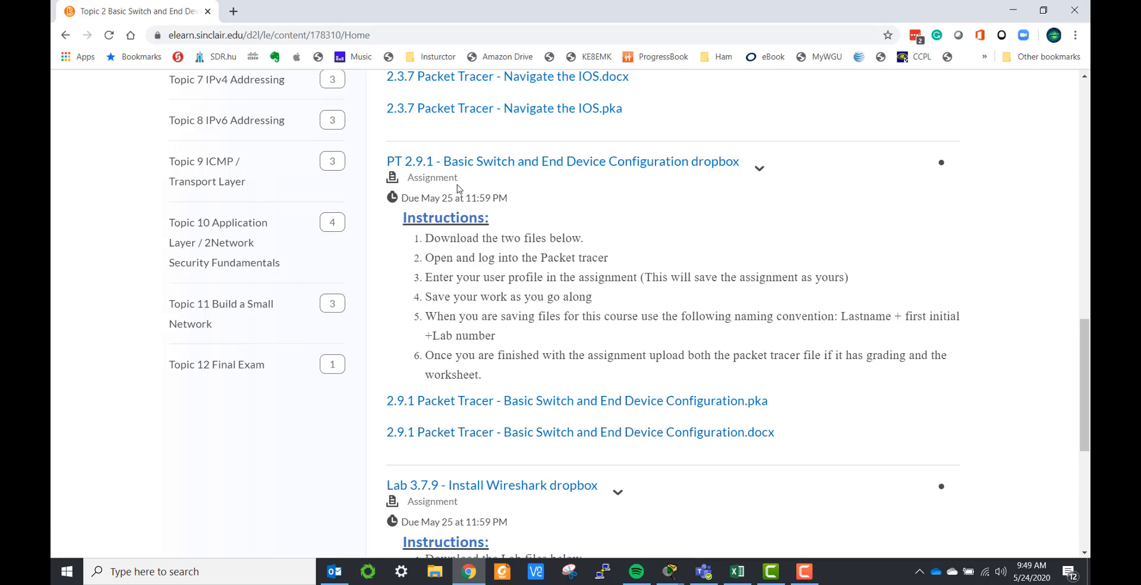
click(466, 162)
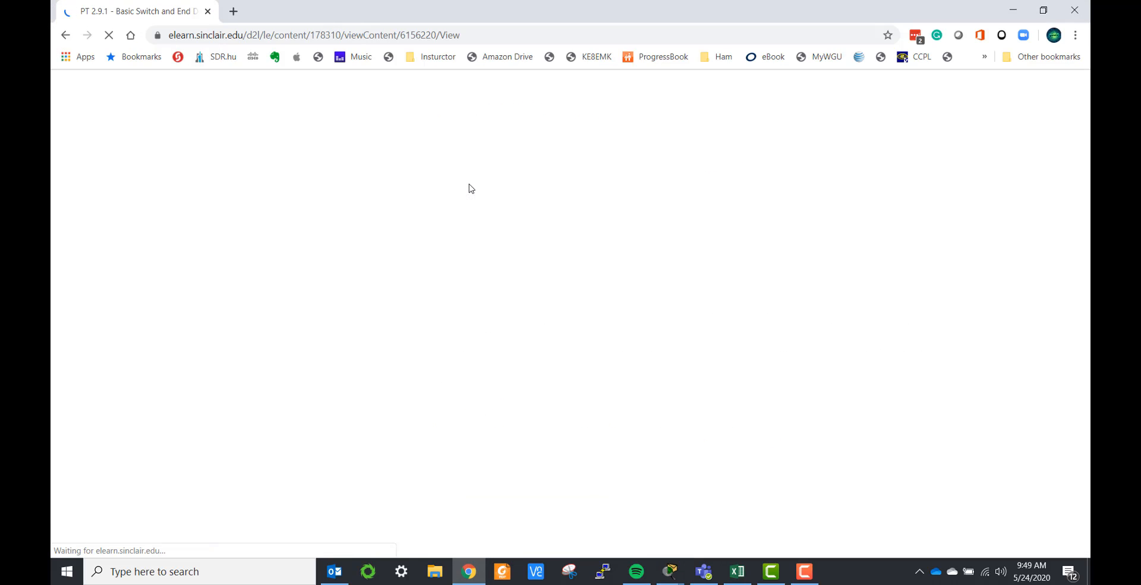
scroll(306, 301, down, 5)
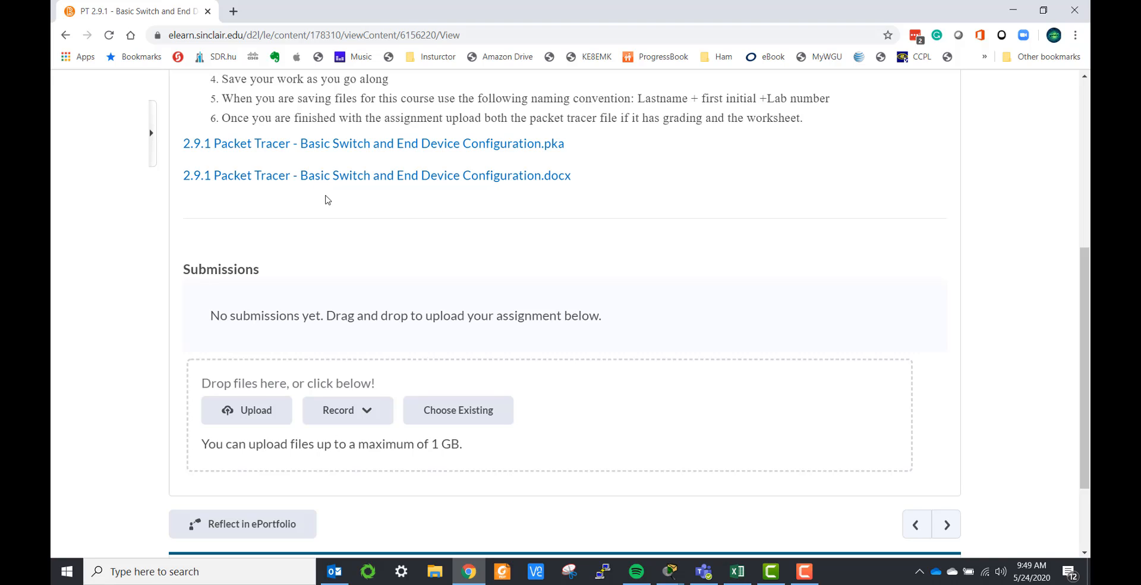
mouse_move(636, 572)
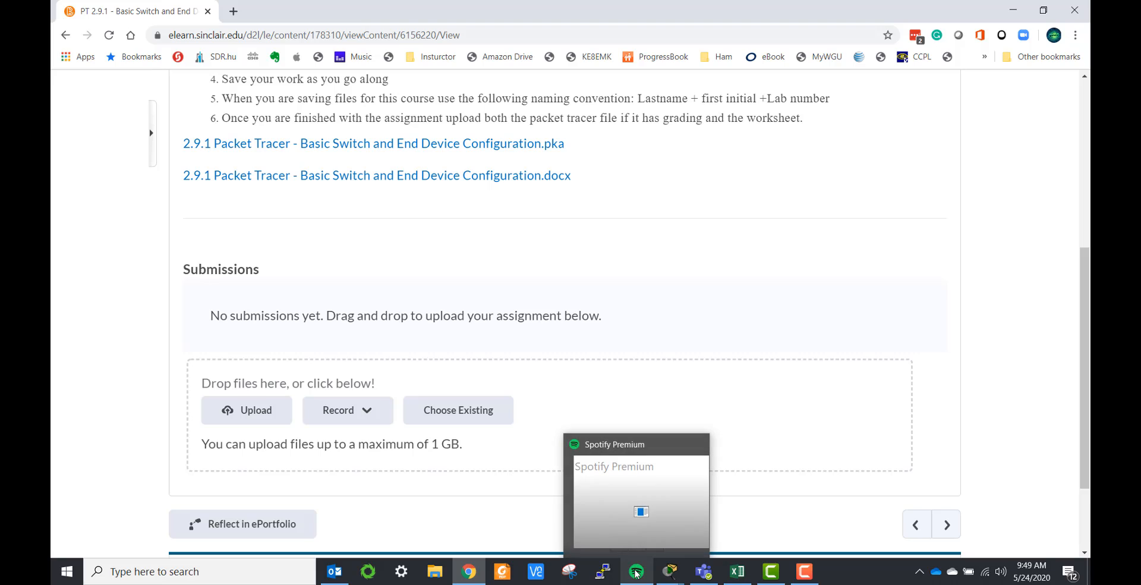